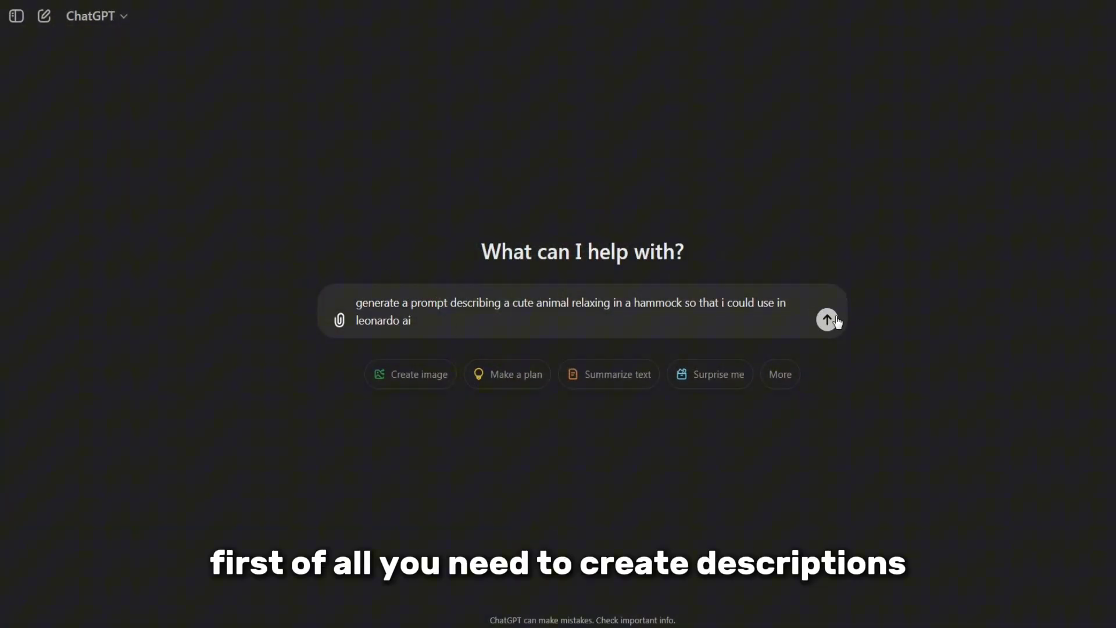
Ask ChatGPT for a Leonardo AI prompt of a fluffy animal napping in a sun-dappled forest hammock.
{"action": "key", "text": "Return"}
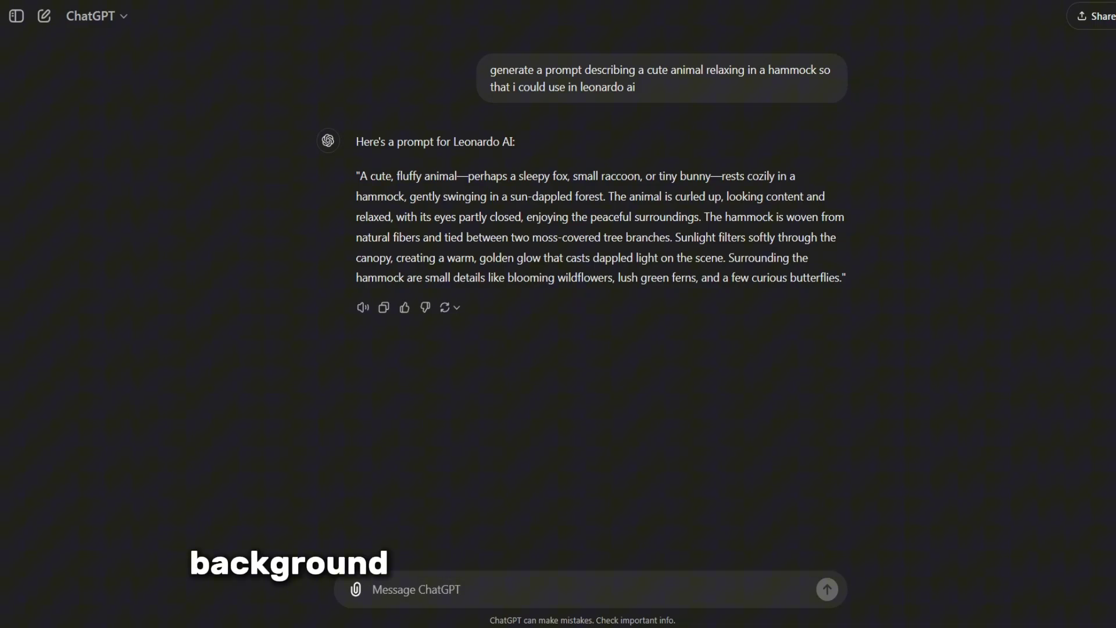
Send ChatGPT an earlier example prompt to guide the hammock prompt's style.
{"action": "type", "text": "Here's a prompt you already wrote for me: \"Imagine a relaxing scene featuring a fluffy kitten or a tiny dog fully submerged in water, joyfully surrounded by sparkling bubbles. The image should be hyper-realistic, with a resolution close to 8K, capturing every detail of the animal, the bubbles, and the water. Sunlight filters through the water's surface, creating shimmering reflections and illuminating the animal with a soft glow. The background is blurred to emphasize the animal, while delicate aquatic plants add a touch of nature to the scene.\""}
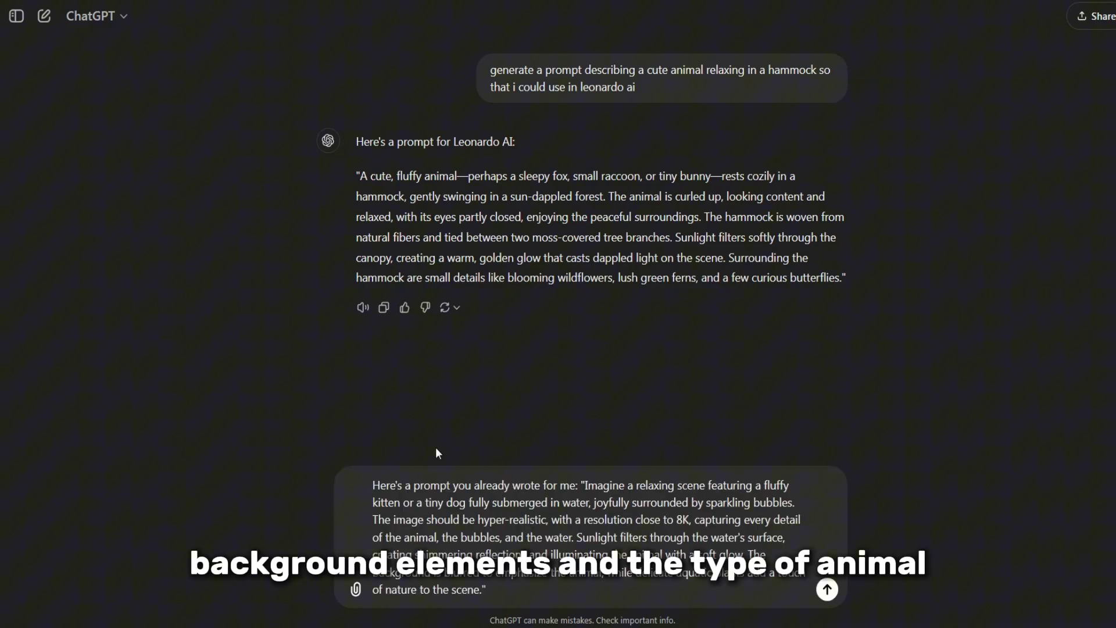
{"action": "left_click", "coordinate": [825, 590]}
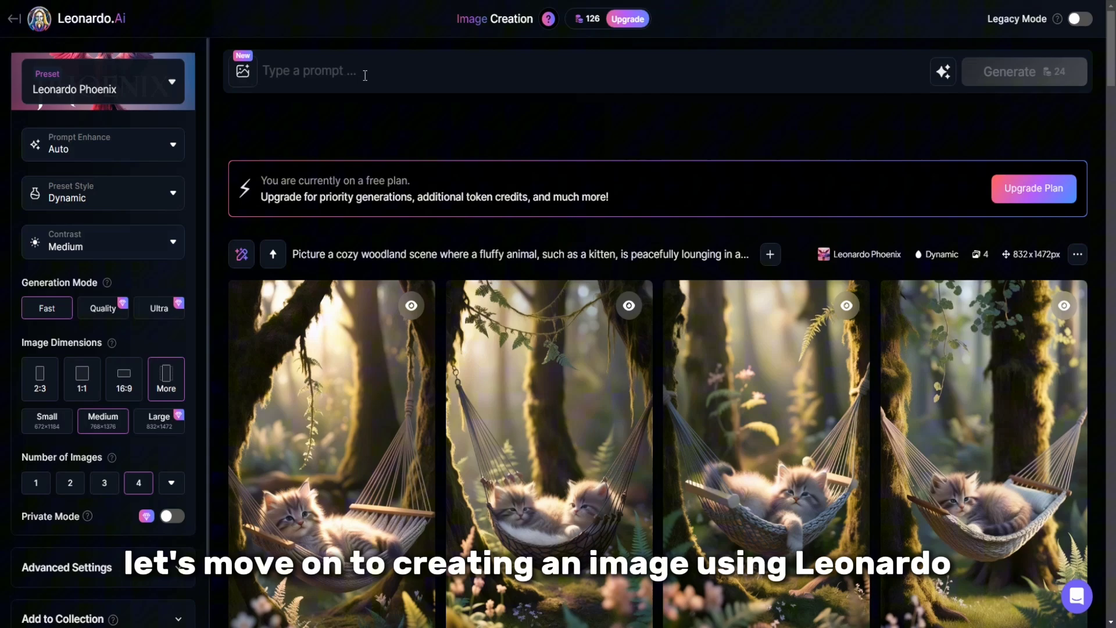
Confirm the 9:16, 832×1472 image dimensions, then place the cursor in the prompt box.
{"action": "left_click", "coordinate": [167, 383]}
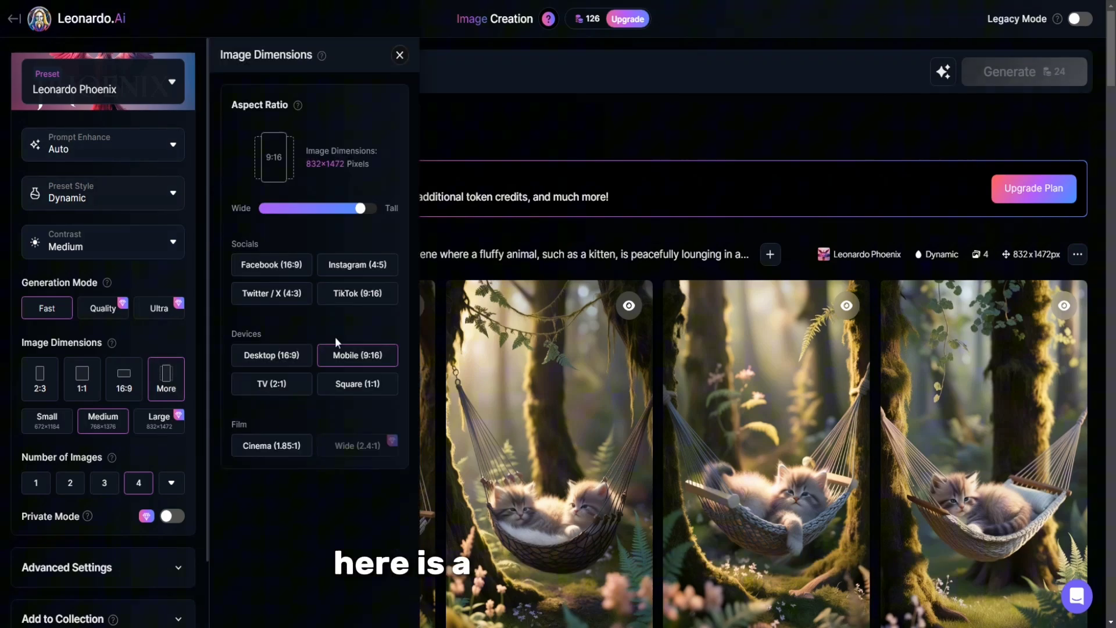
{"action": "left_click", "coordinate": [399, 55]}
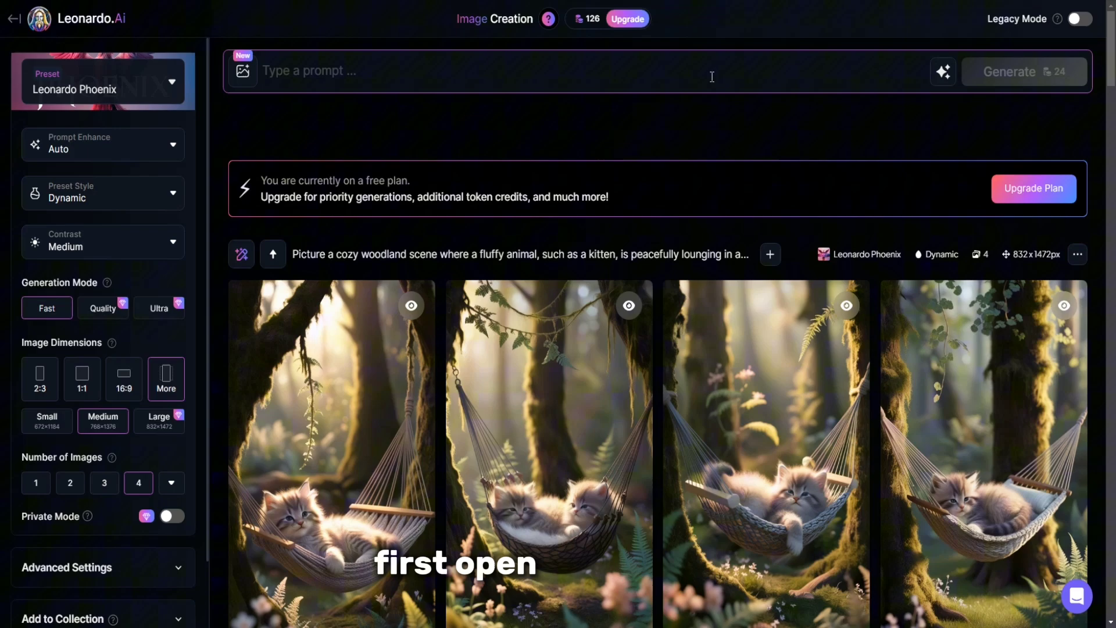
{"action": "left_click", "coordinate": [757, 76]}
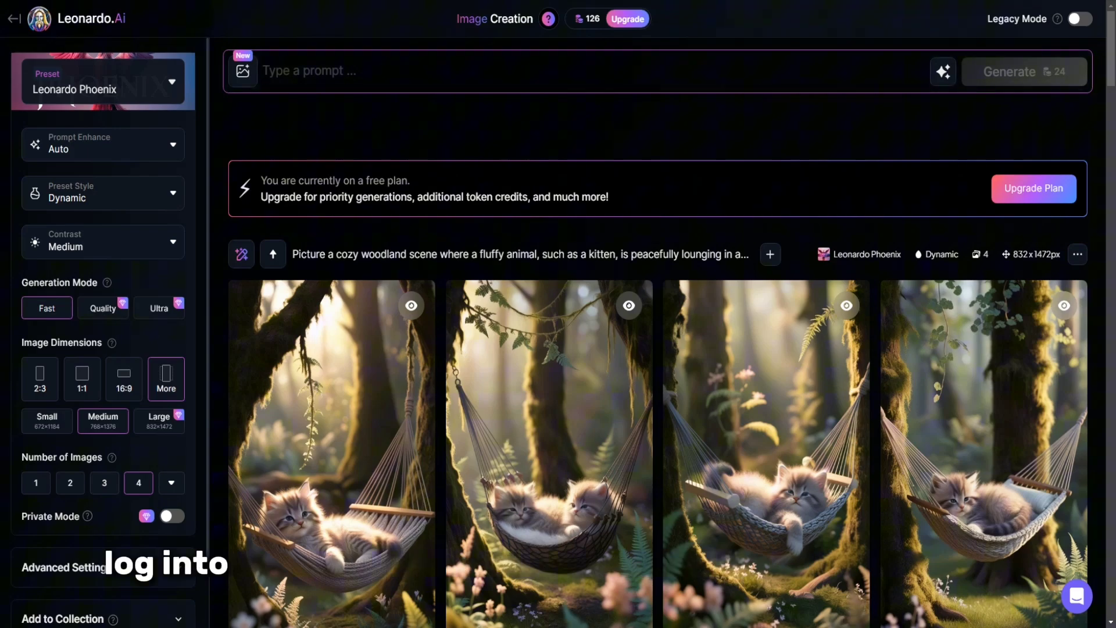
Generate images from the cozy woodland prompt, then regenerate with 'a tiny dog' replacing the kitten.
{"action": "type", "text": "Picture a cozy woodland scene where a fluffy animal, such as a kitten, is peacefully lounging in a hammock strung between two moss-covered trees. The scene should be hyper-realistic, with an 8K resolution to capture every fine detail of the animal's fur, the woven texture of the hammock, and the soft dappled sunlight filtering through the leaves. Delicate wildflowers, vibrant ferns, and softly blurred woodland plants in the background create a serene, natural setting. Sunlight casts a warm glow over the animal, adding a comforting, dreamy atmosphere to the image."}
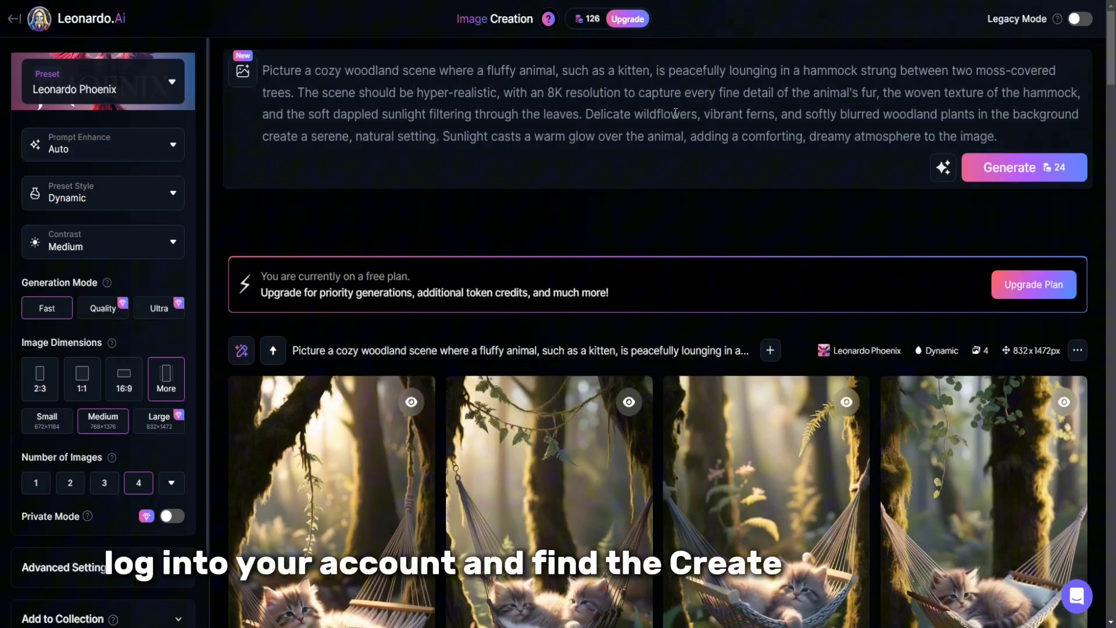
{"action": "left_click", "coordinate": [1026, 168]}
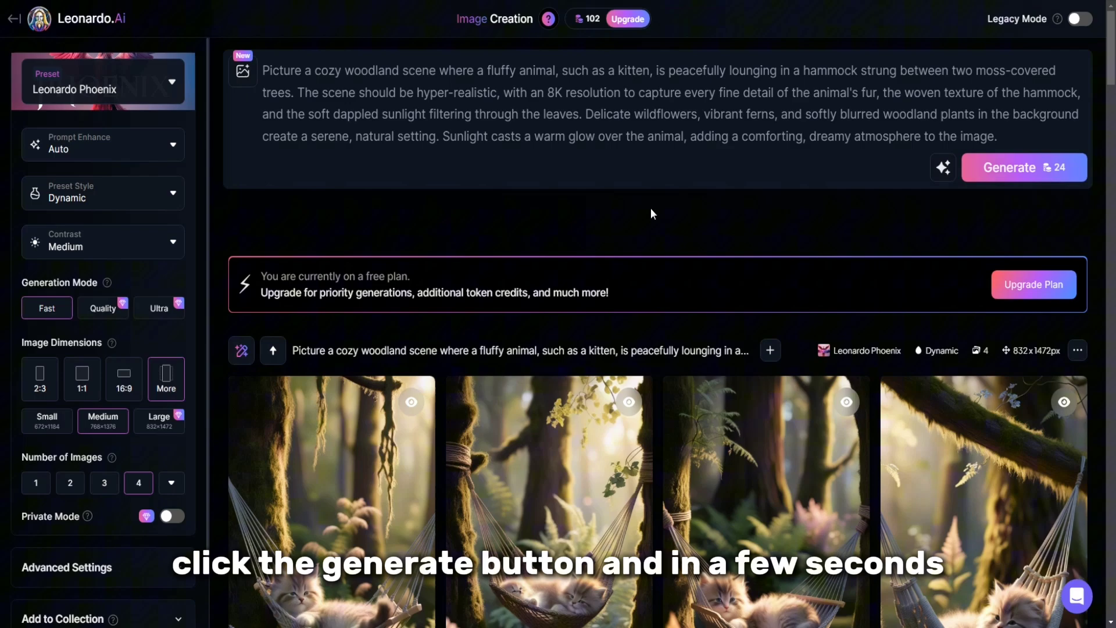
{"action": "scroll", "coordinate": [1097, 219], "scroll_direction": "down", "scroll_amount": 2}
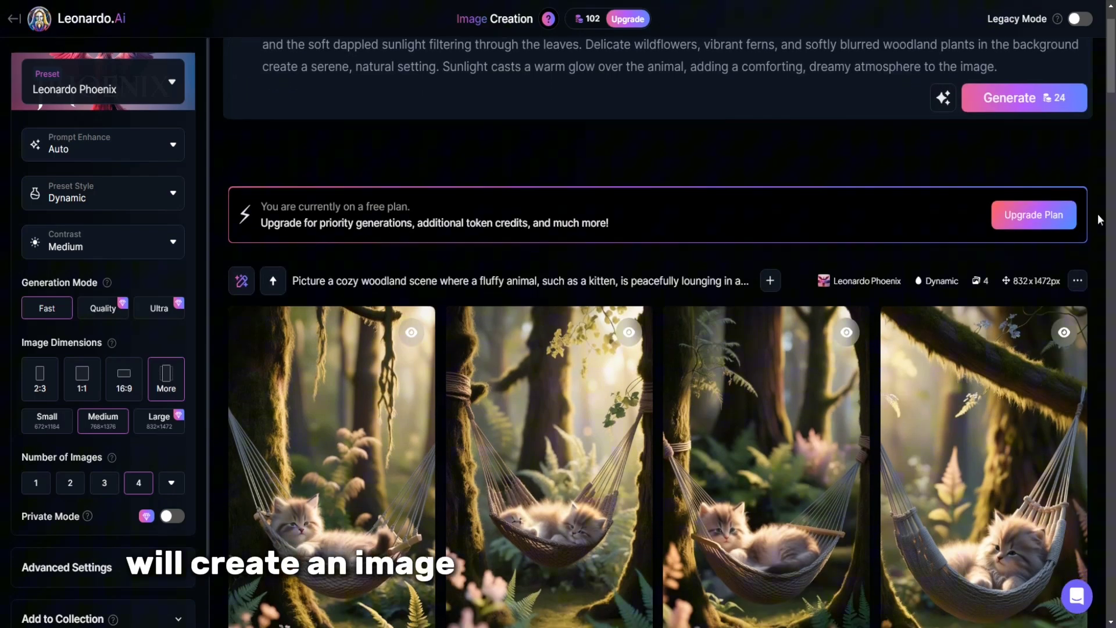
{"action": "scroll", "coordinate": [967, 341], "scroll_direction": "up", "scroll_amount": 2}
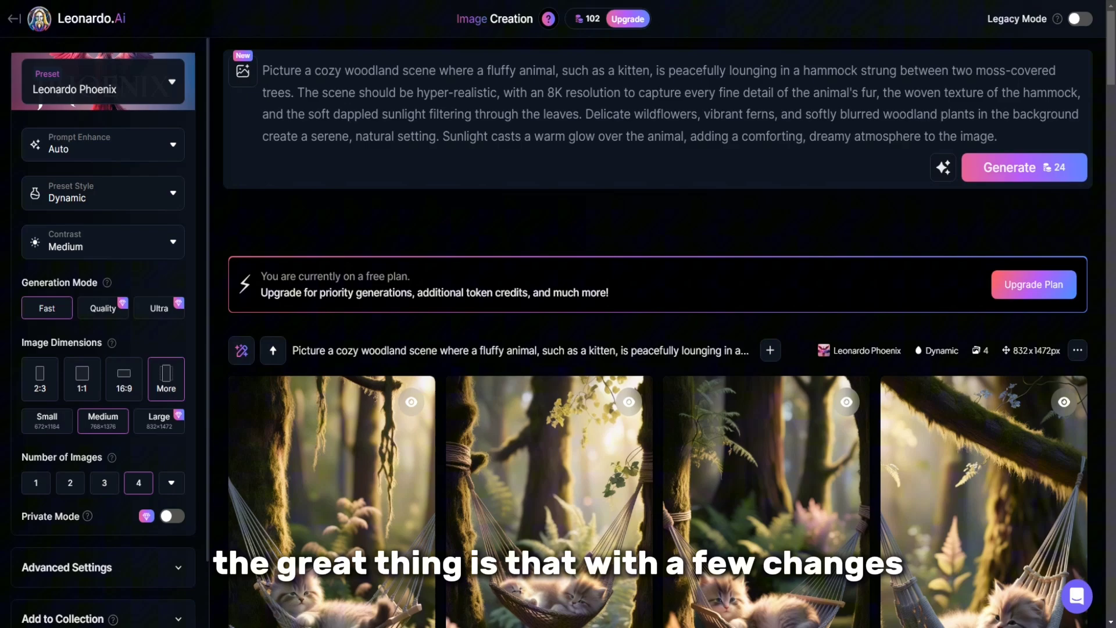
{"action": "type", "text": "tiny dog"}
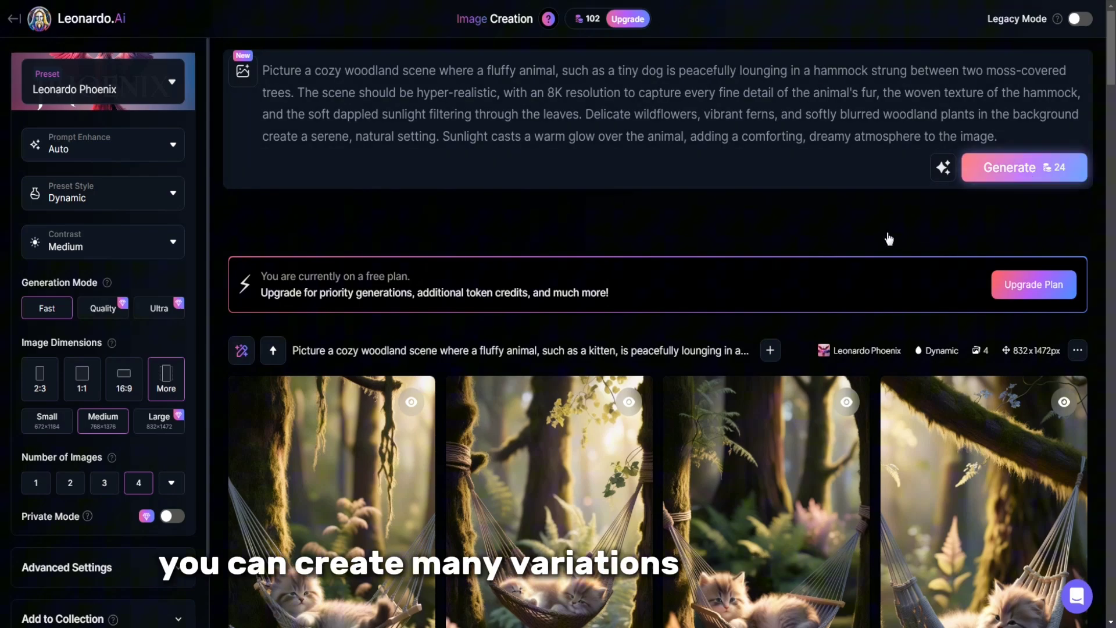
{"action": "key", "text": "Return"}
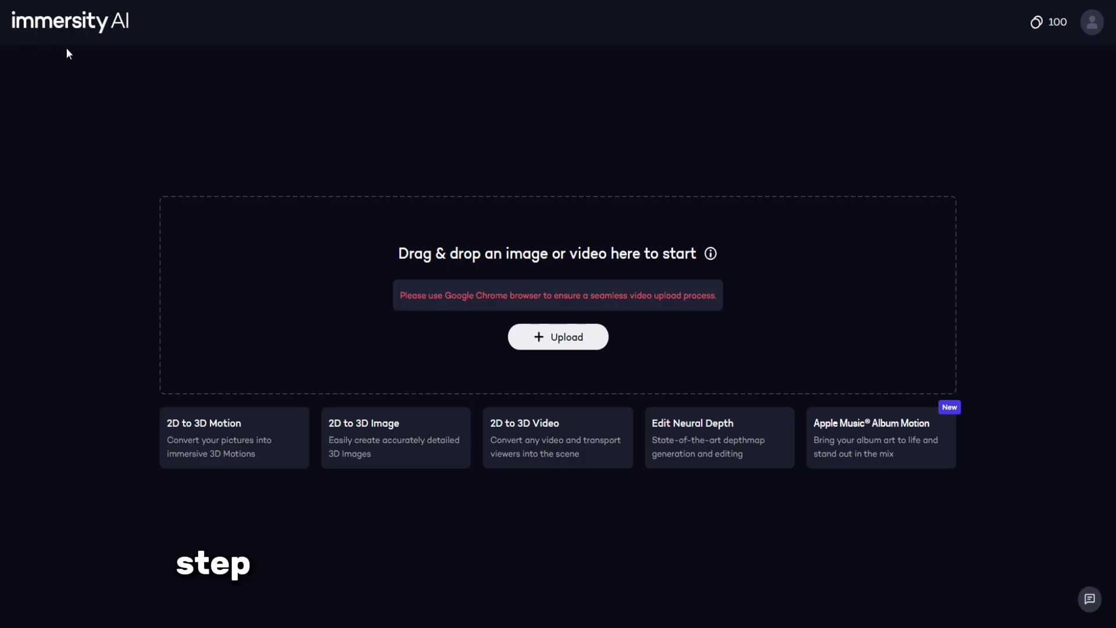
Animate the uploaded kitten hammock image with Perspective motion and export it at 30 FPS.
{"action": "left_click", "coordinate": [578, 347]}
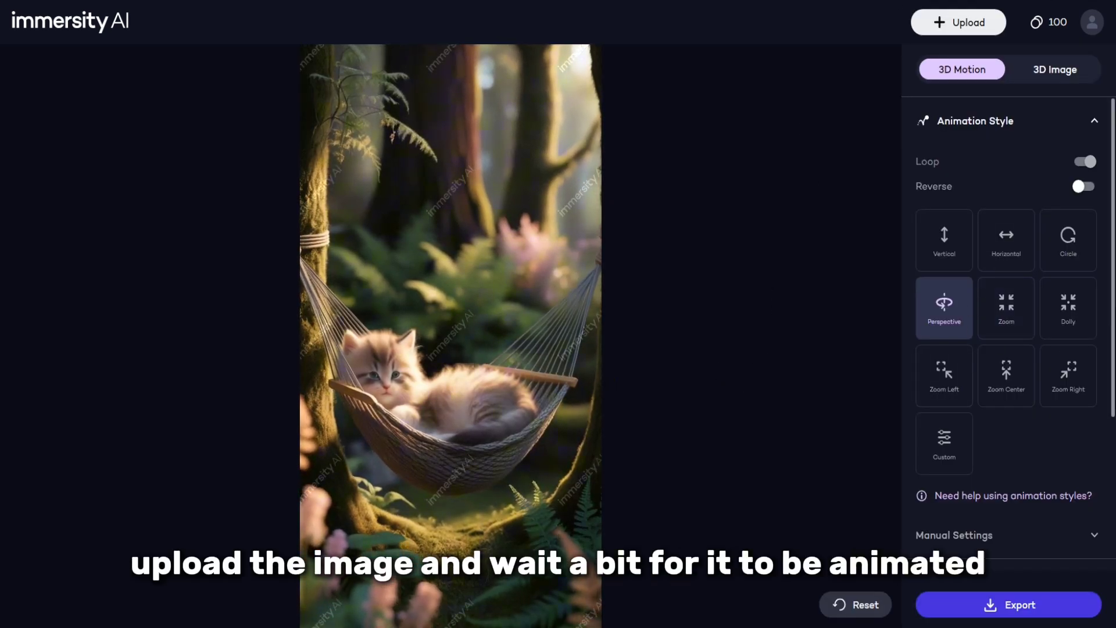
{"action": "scroll", "coordinate": [982, 349], "scroll_direction": "down", "scroll_amount": 4}
{"action": "left_click", "coordinate": [987, 403]}
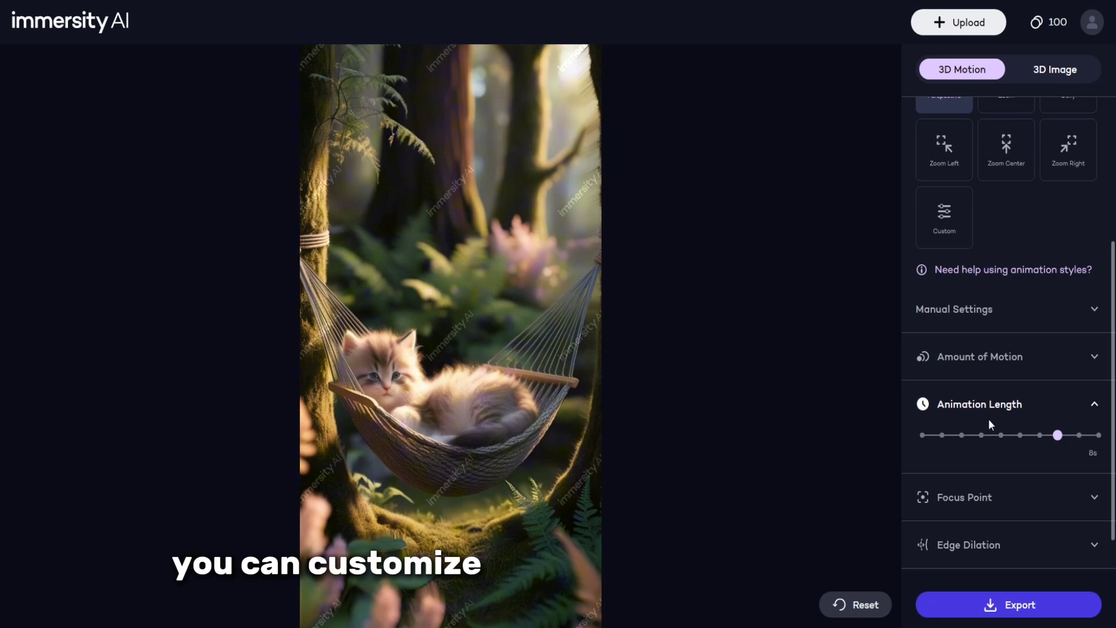
{"action": "left_click", "coordinate": [988, 406]}
{"action": "scroll", "coordinate": [930, 465], "scroll_direction": "up", "scroll_amount": 4}
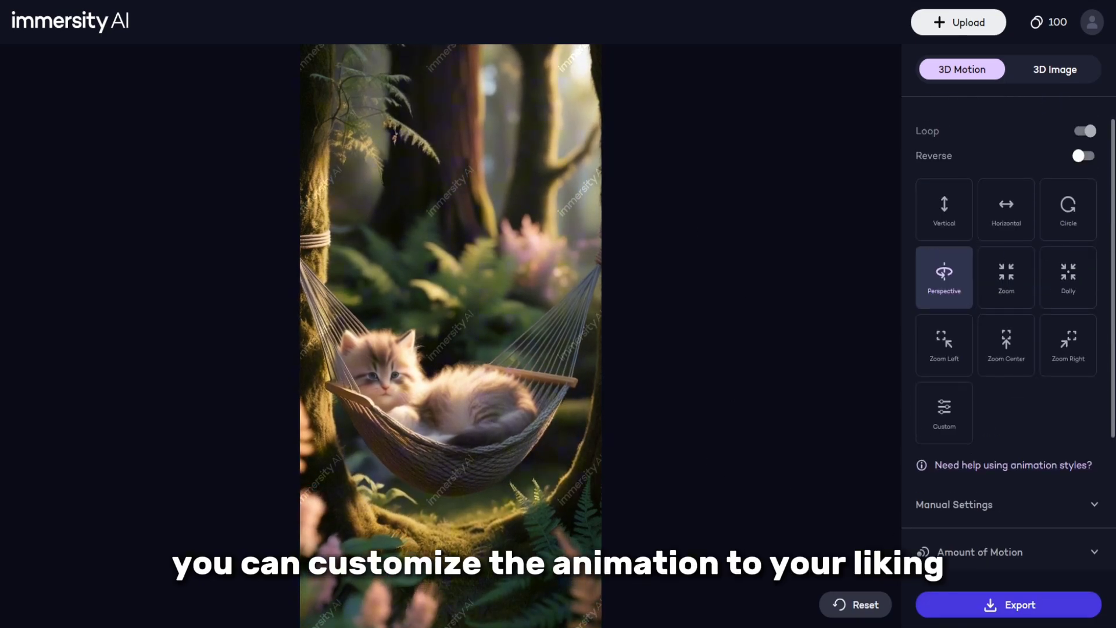
{"action": "left_click", "coordinate": [962, 593]}
{"action": "left_click", "coordinate": [1051, 604]}
{"action": "left_click", "coordinate": [1051, 606]}
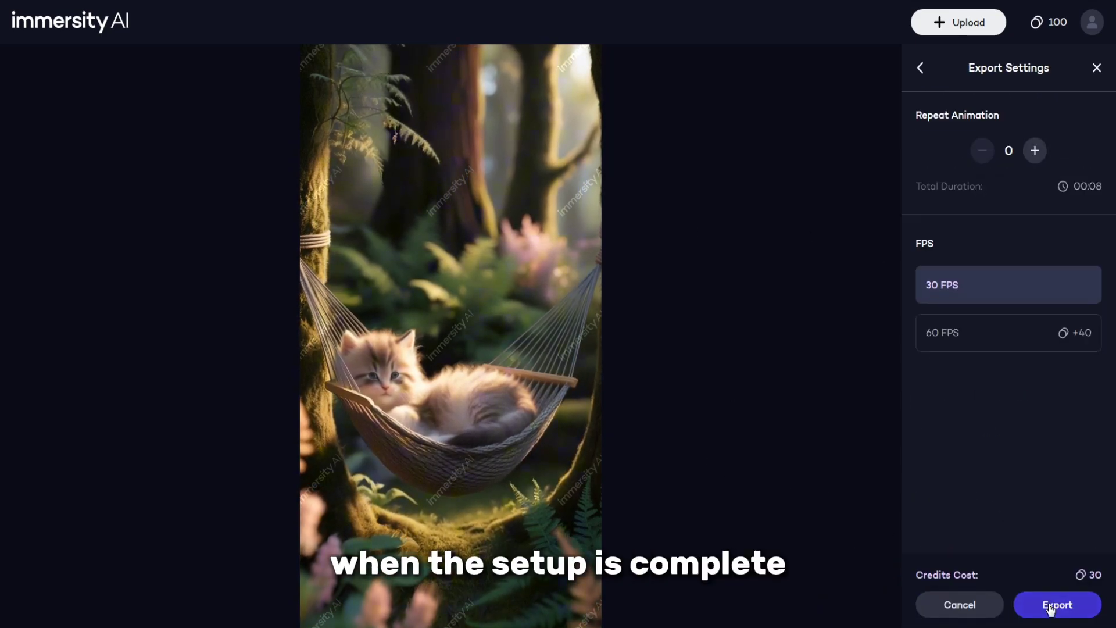
{"action": "left_click", "coordinate": [1051, 606]}
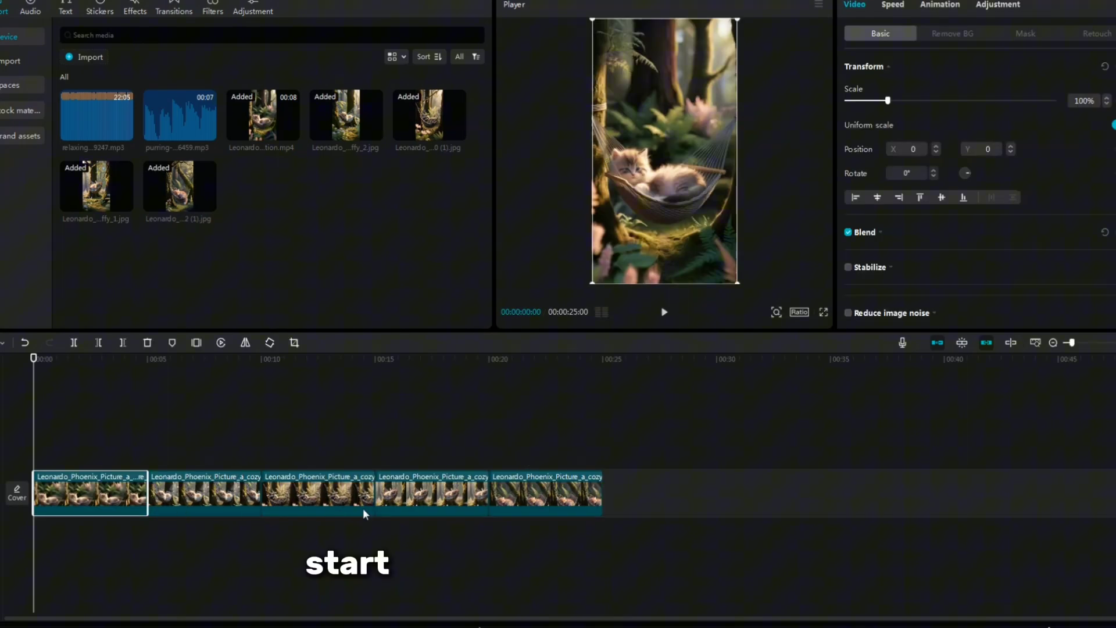
Change the CapCut project's aspect ratio to 9:16.
{"action": "left_click", "coordinate": [799, 312]}
{"action": "left_click", "coordinate": [847, 438]}
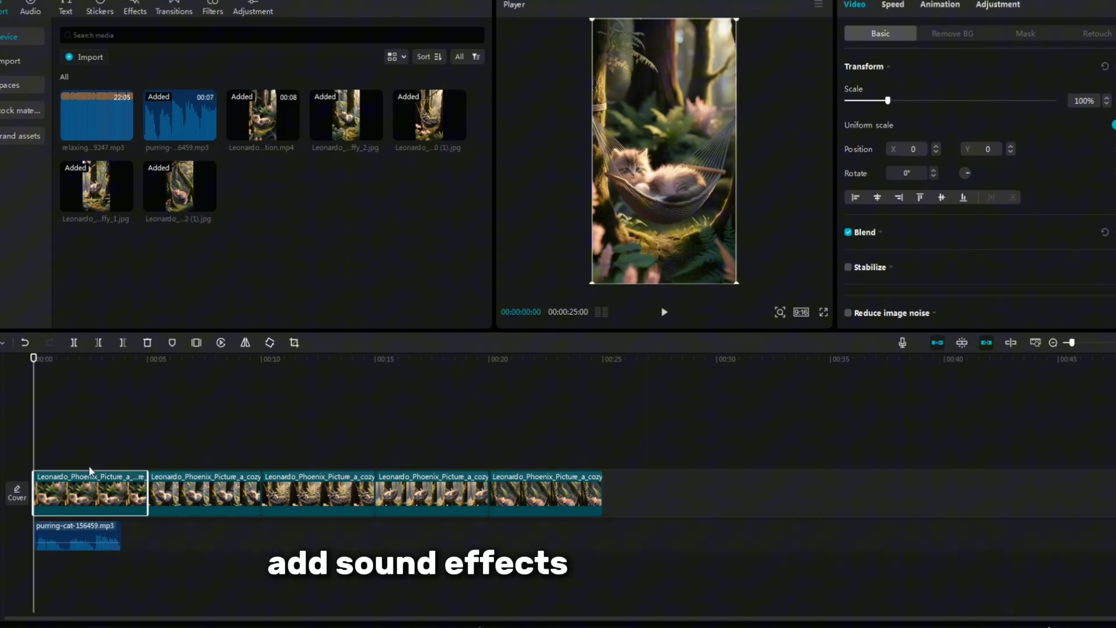
Add relaxing-music-119247.mp3 as a background track under the purring-cat sound at -8.1 dB.
{"action": "left_click", "coordinate": [110, 536]}
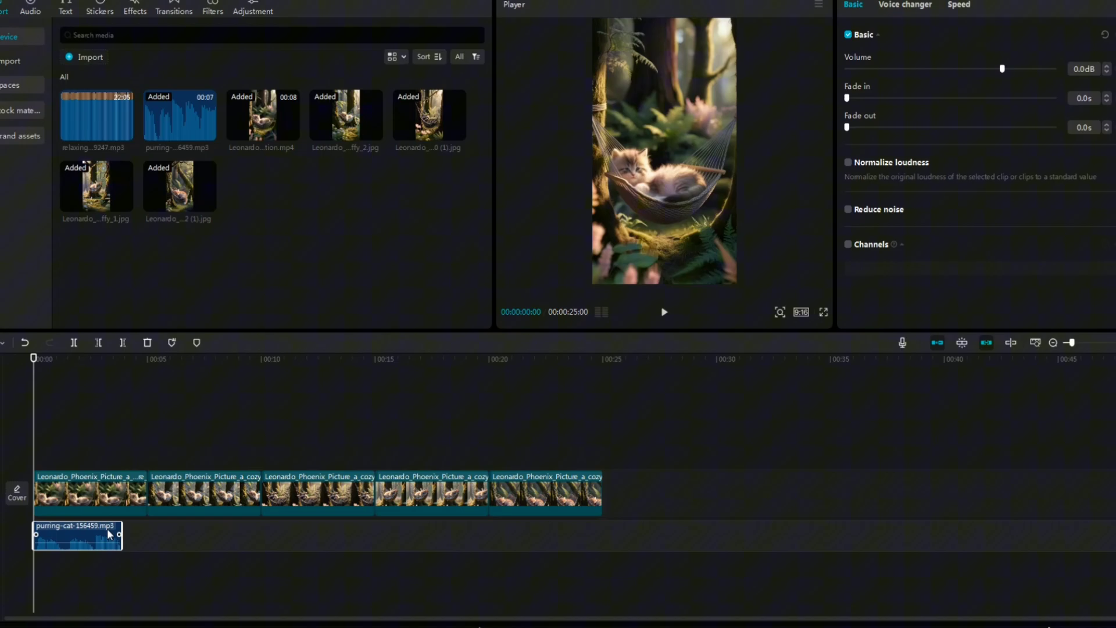
{"action": "left_click", "coordinate": [126, 133]}
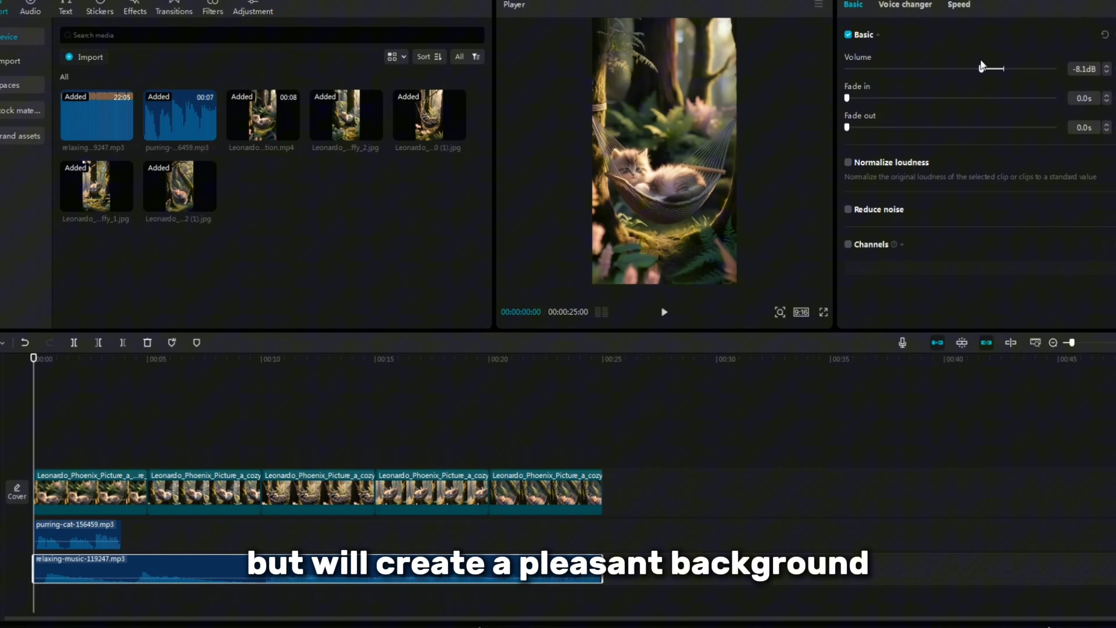
{"action": "left_click", "coordinate": [174, 8]}
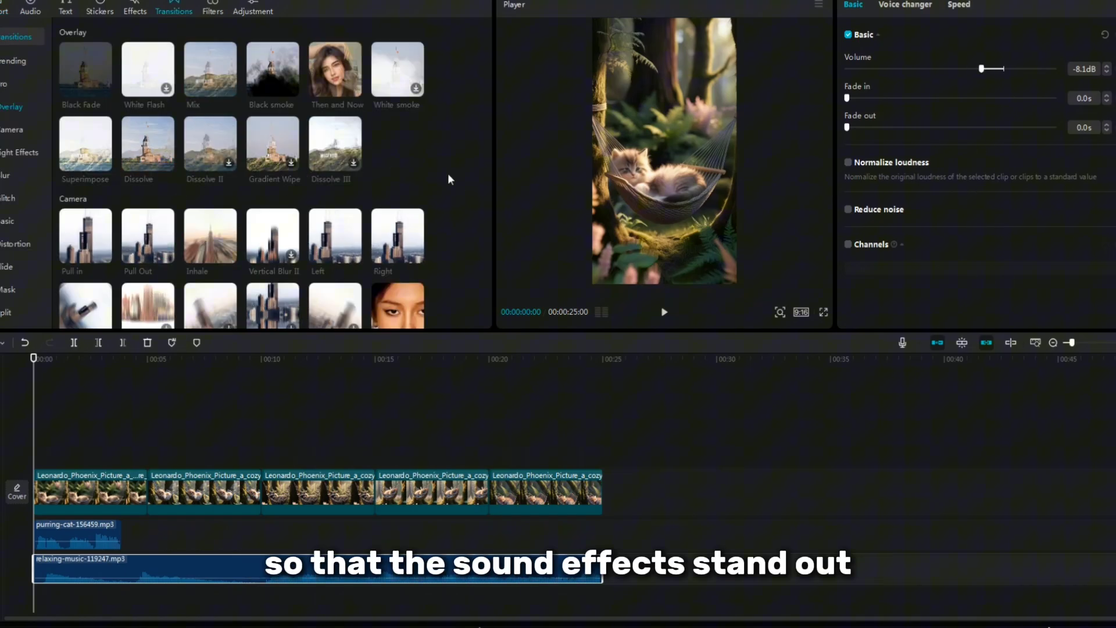
Browse the CapCut transitions library to find the Pull in transition.
{"action": "scroll", "coordinate": [196, 221], "scroll_direction": "down", "scroll_amount": 3}
{"action": "scroll", "coordinate": [197, 221], "scroll_direction": "up", "scroll_amount": 4}
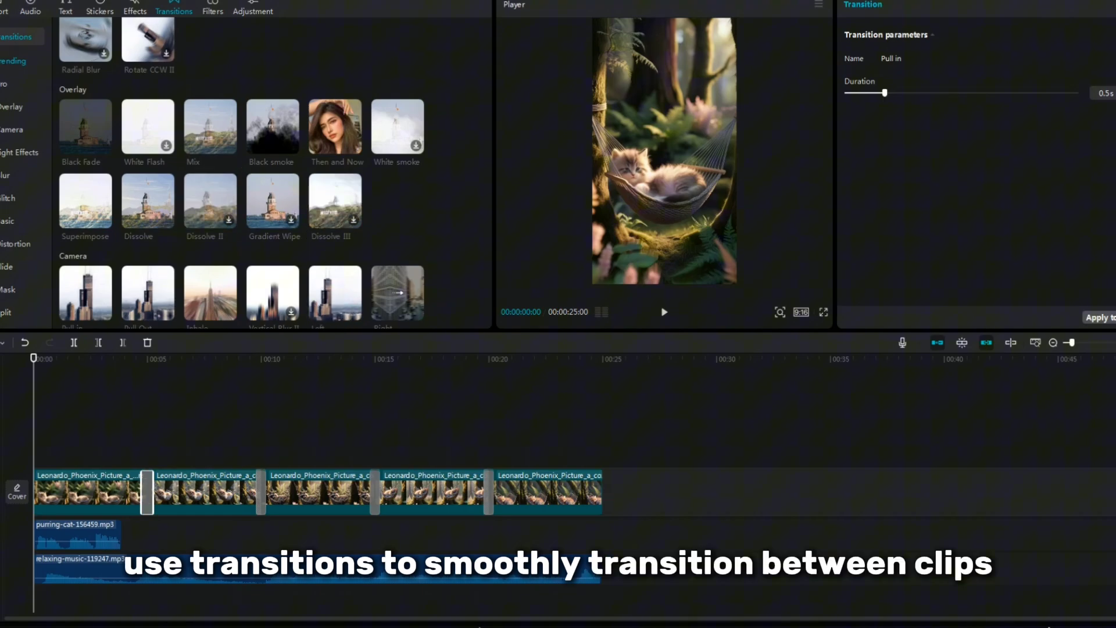
{"action": "scroll", "coordinate": [319, 244], "scroll_direction": "down", "scroll_amount": 2}
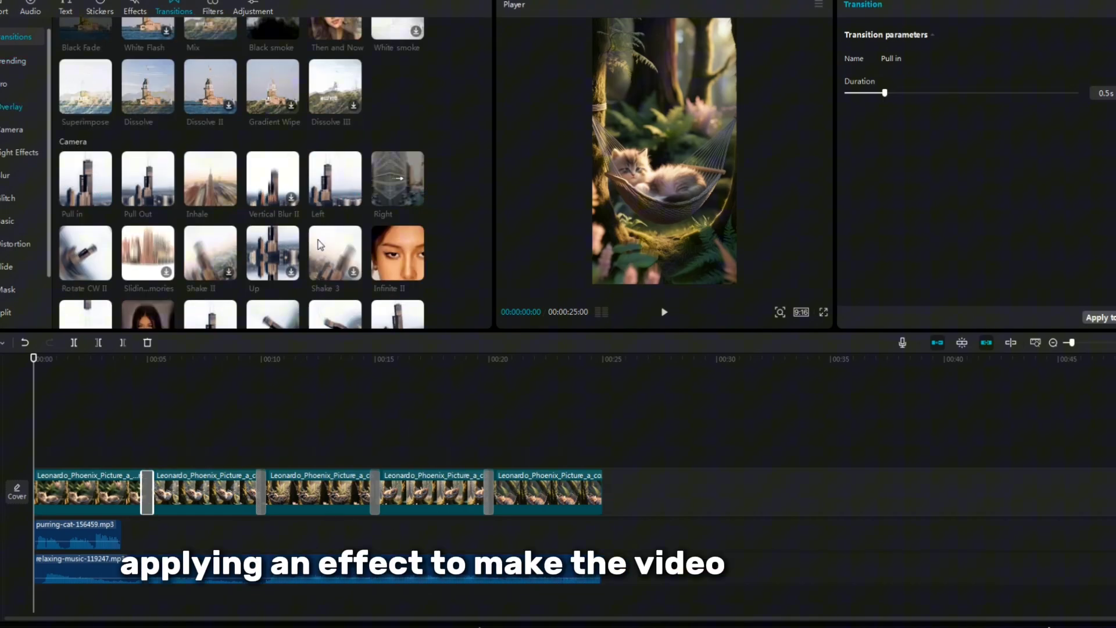
{"action": "scroll", "coordinate": [318, 148], "scroll_direction": "down", "scroll_amount": 2}
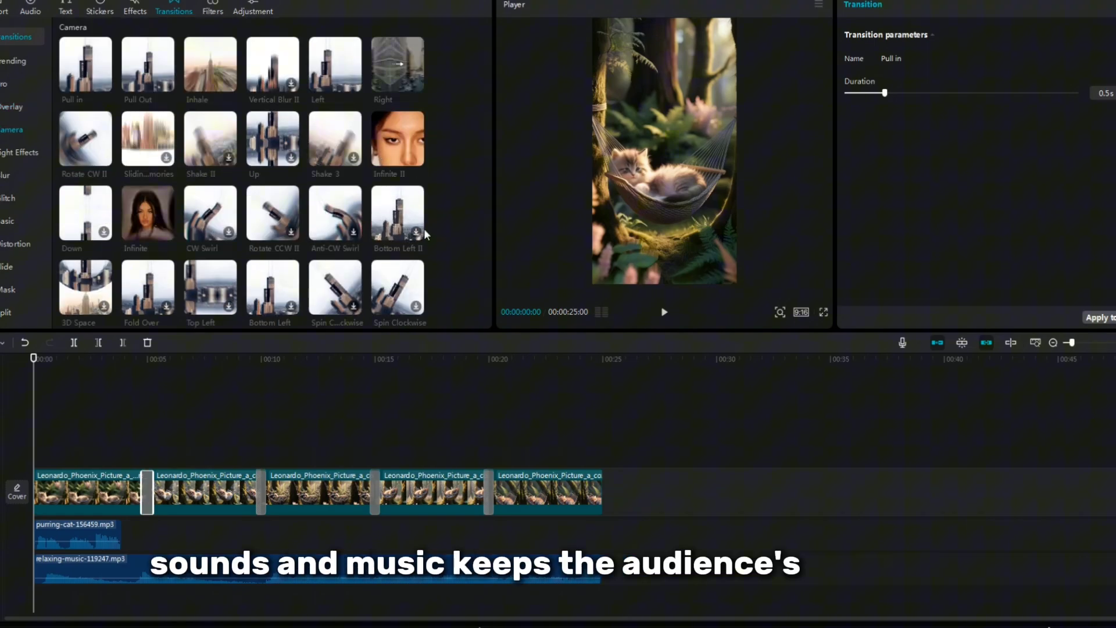
{"action": "scroll", "coordinate": [233, 236], "scroll_direction": "down", "scroll_amount": 1}
{"action": "scroll", "coordinate": [223, 232], "scroll_direction": "up", "scroll_amount": 4}
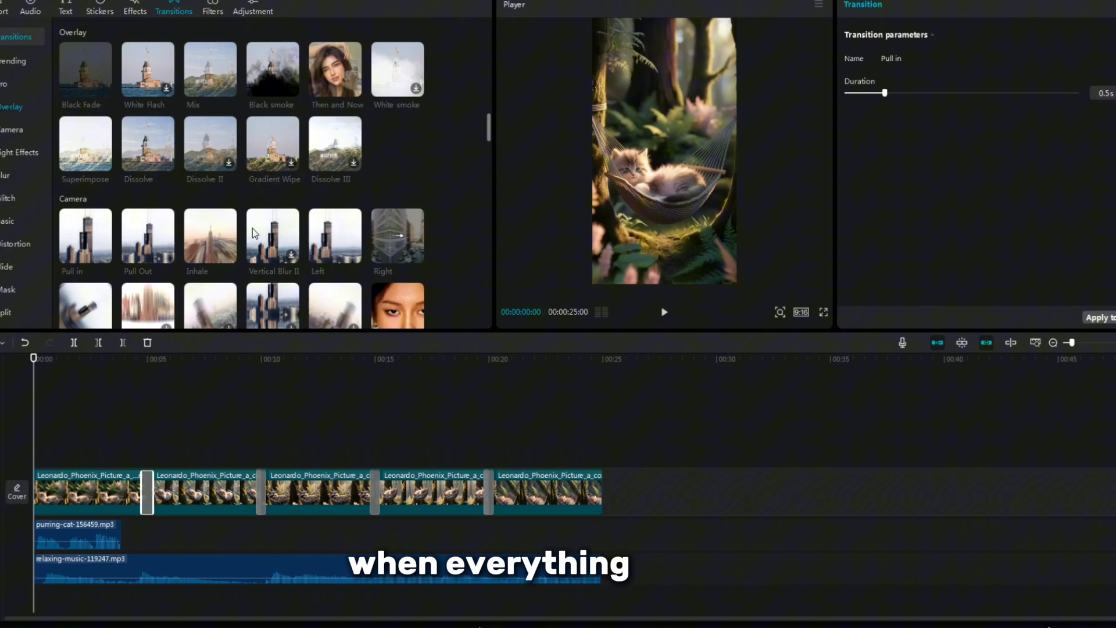